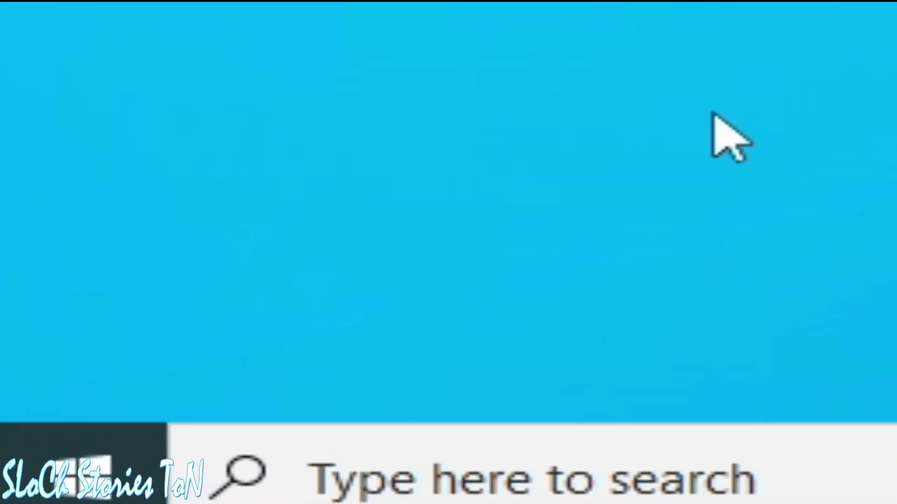
Search for msconfig and open System Configuration.
{"action": "left_click", "coordinate": [550, 480]}
{"action": "type", "text": "msconfig"}
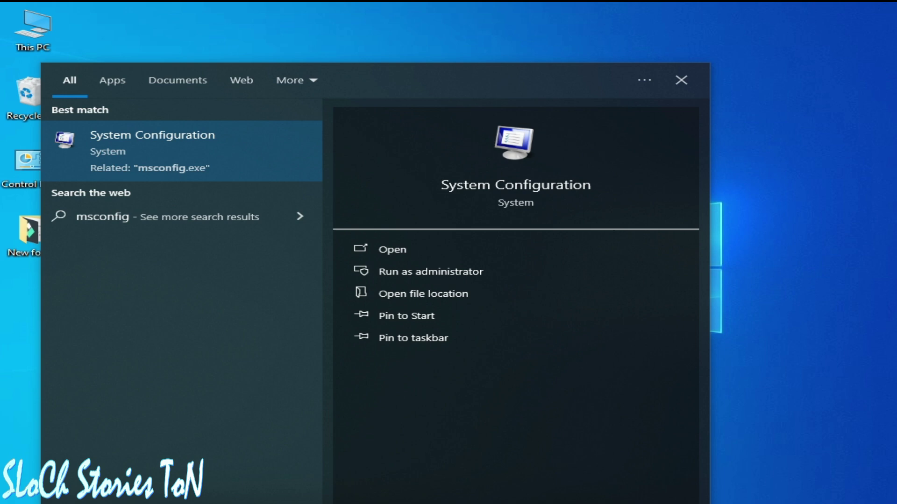
{"action": "left_click", "coordinate": [142, 146]}
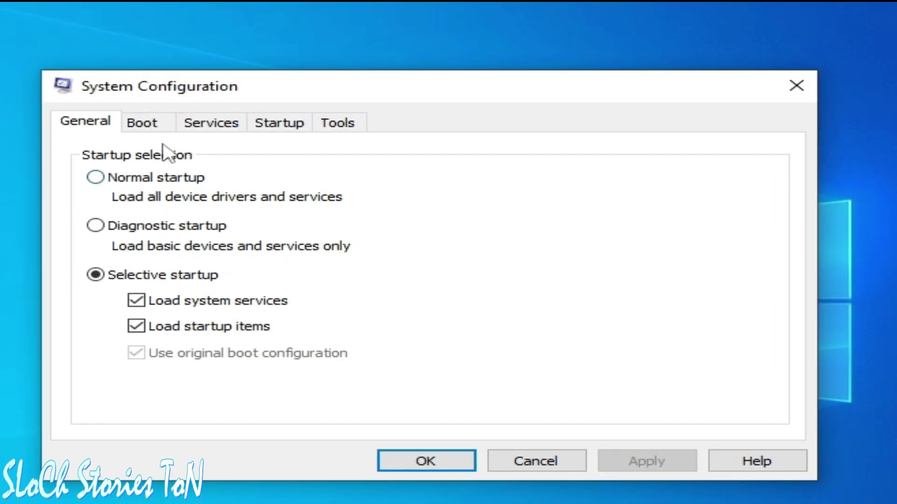
On the Boot tab, enable Safe boot with the Minimal option, then apply and confirm.
{"action": "left_click", "coordinate": [154, 123]}
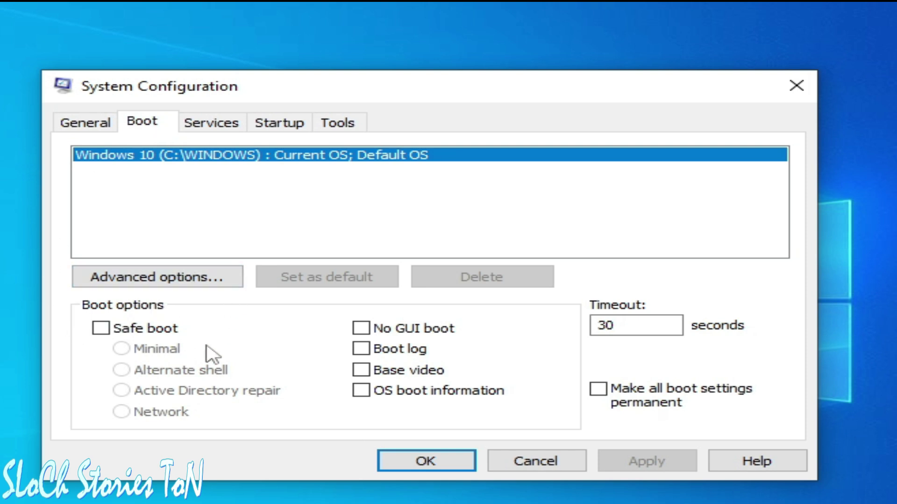
{"action": "left_click", "coordinate": [99, 329]}
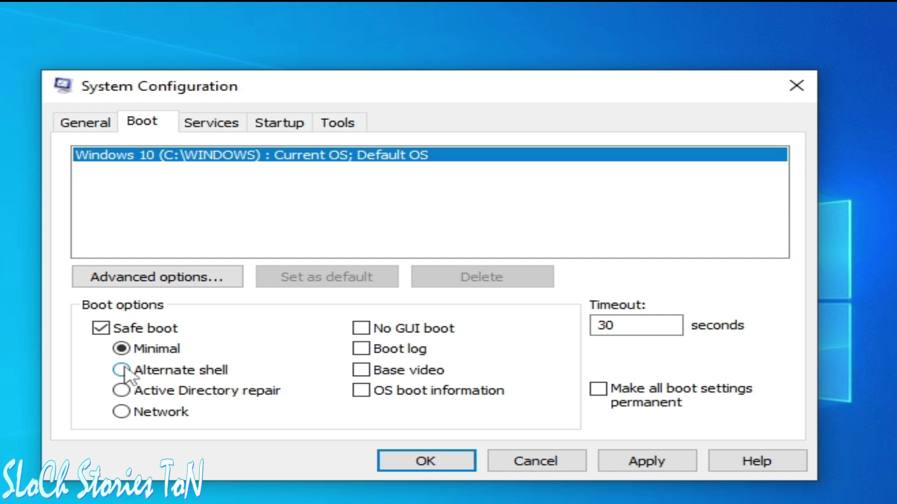
{"action": "left_click", "coordinate": [122, 370]}
{"action": "left_click", "coordinate": [121, 349]}
{"action": "left_click", "coordinate": [656, 452]}
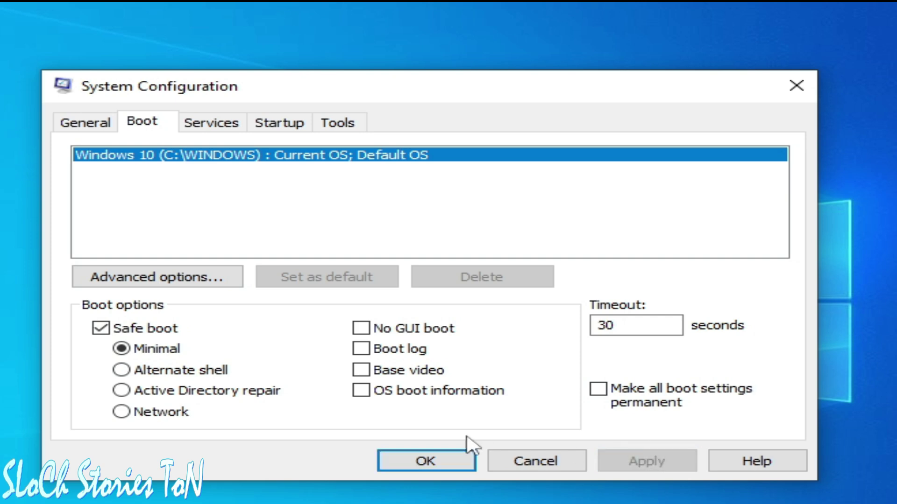
{"action": "left_click", "coordinate": [427, 461]}
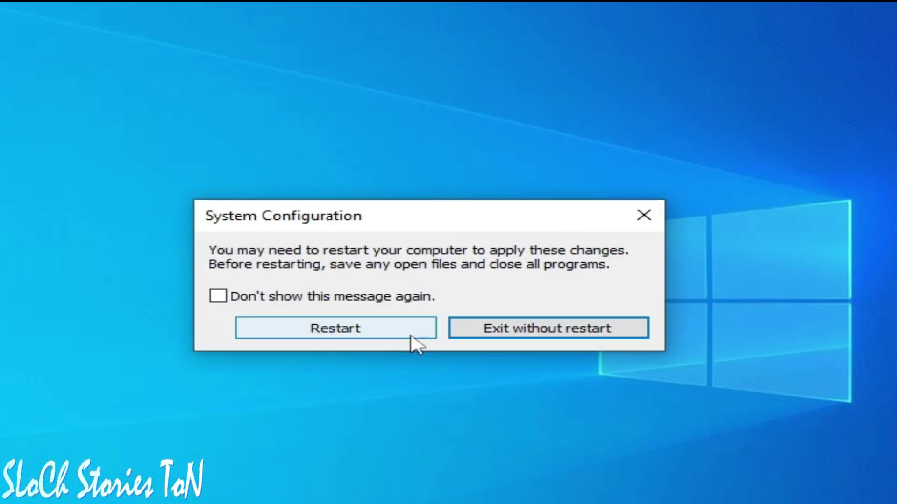
Restart the computer from the System Configuration prompt so Safe boot takes effect.
{"action": "left_click", "coordinate": [382, 335]}
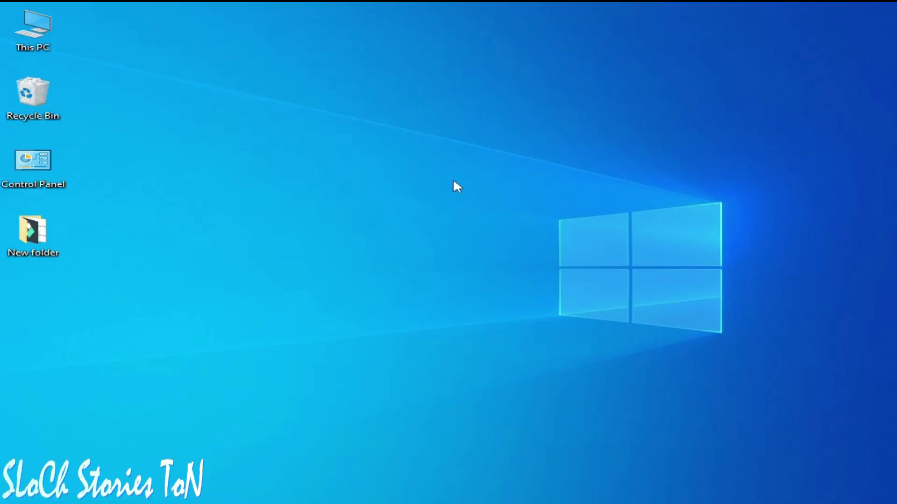
Search for 'control' in the taskbar and open Control Panel.
{"action": "mouse_move", "coordinate": [19, 174]}
{"action": "left_mouse_down"}
{"action": "mouse_move", "coordinate": [122, 196]}
{"action": "mouse_move", "coordinate": [19, 171]}
{"action": "left_mouse_up"}
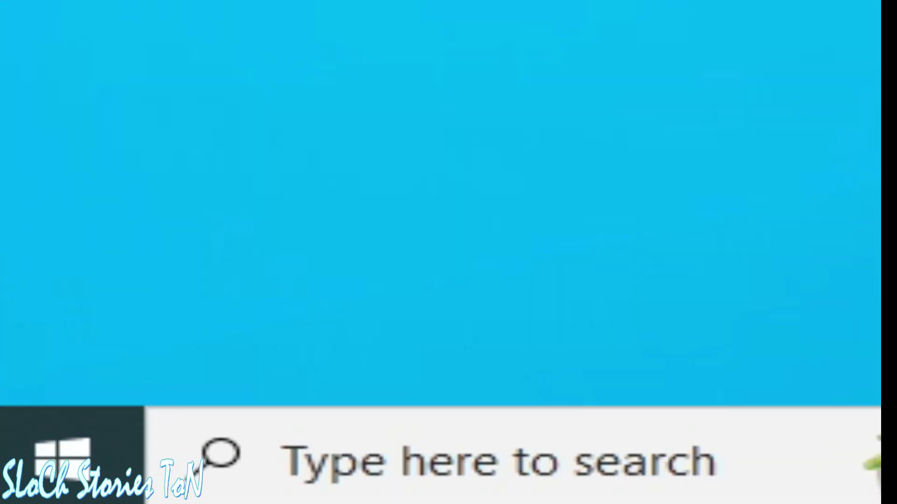
{"action": "left_click", "coordinate": [546, 462]}
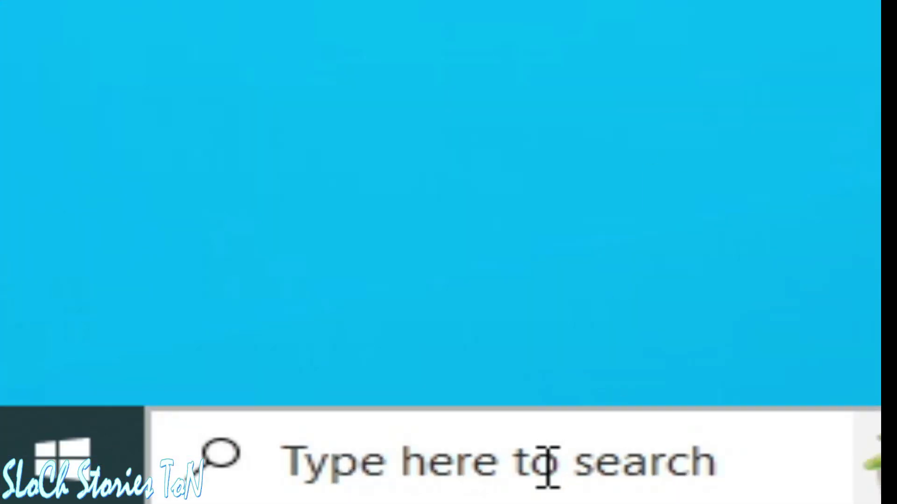
{"action": "type", "text": "con"}
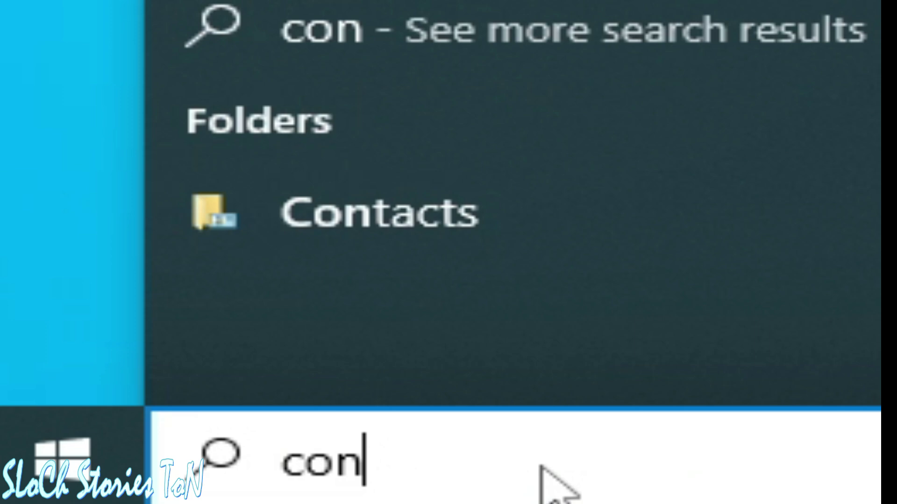
{"action": "type", "text": "trol"}
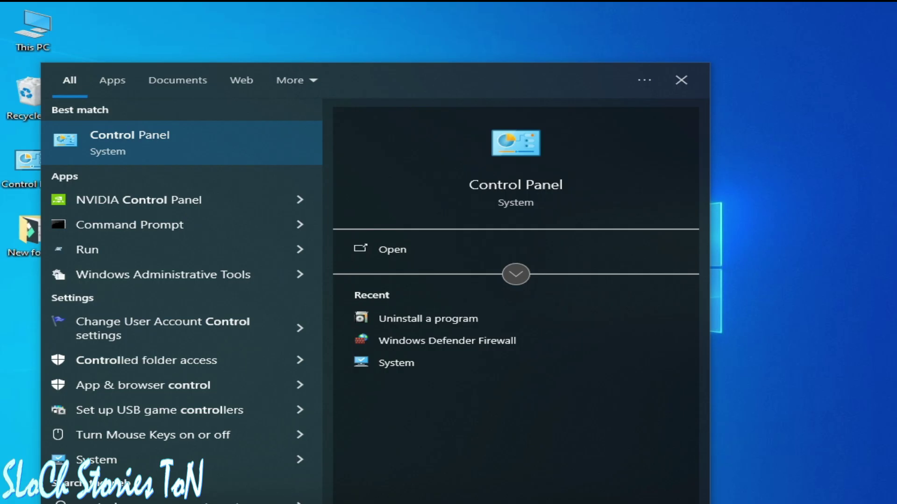
{"action": "left_click", "coordinate": [129, 143]}
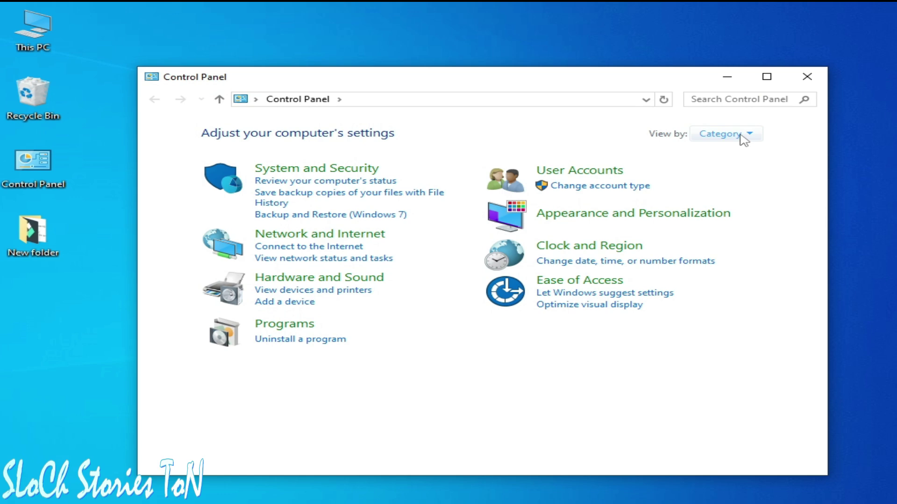
Set Control Panel's View by option to Small icons.
{"action": "left_click", "coordinate": [747, 135]}
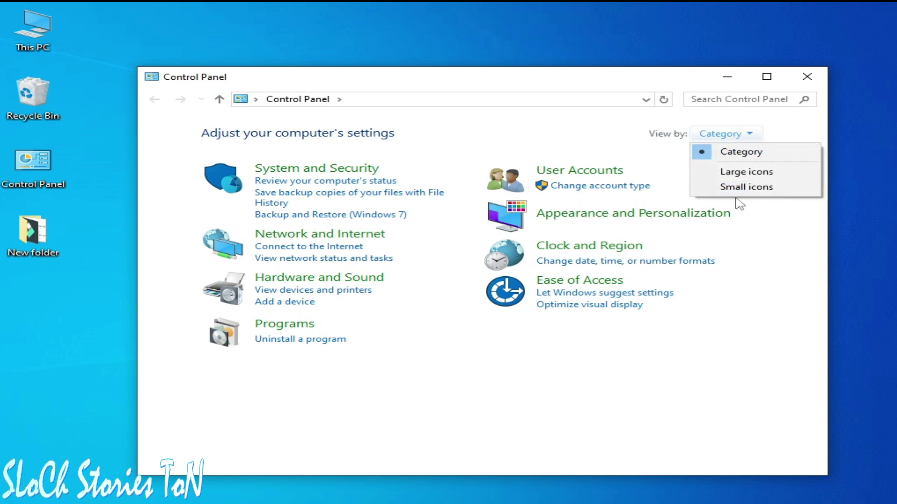
{"action": "left_click", "coordinate": [754, 187]}
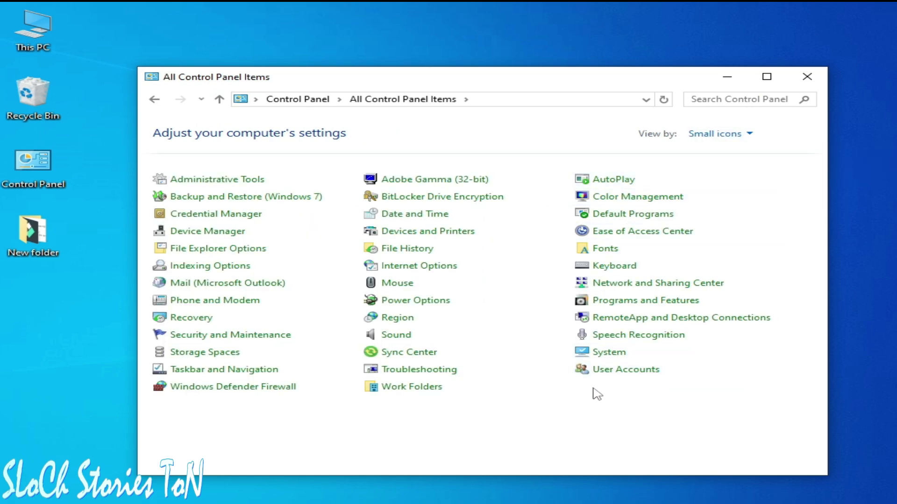
{"action": "left_click", "coordinate": [763, 136]}
{"action": "left_click", "coordinate": [737, 171]}
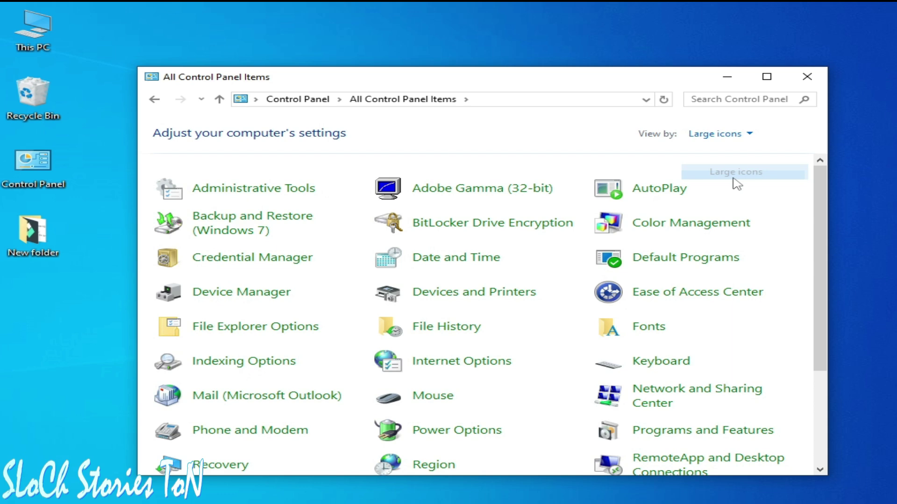
{"action": "left_click", "coordinate": [746, 134]}
{"action": "left_click", "coordinate": [751, 186]}
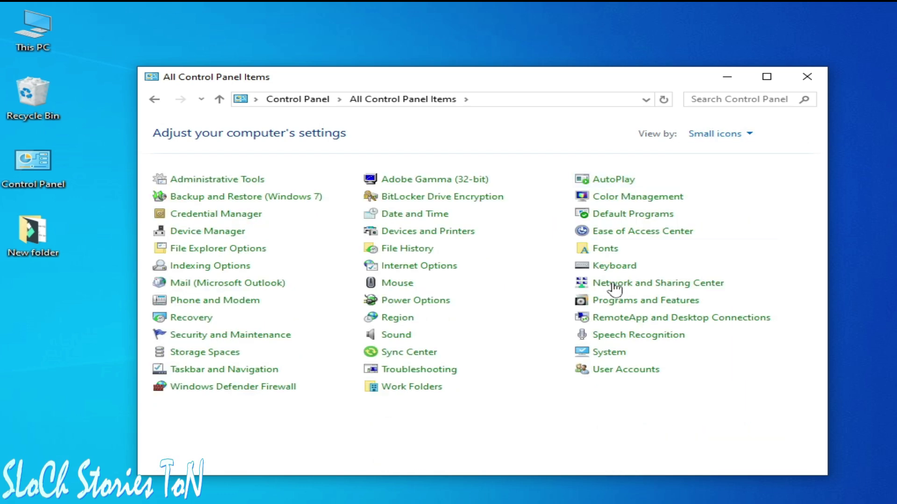
In Windows Defender Firewall's allowed apps, unlock Change settings and browse to add another app.
{"action": "left_click", "coordinate": [227, 392]}
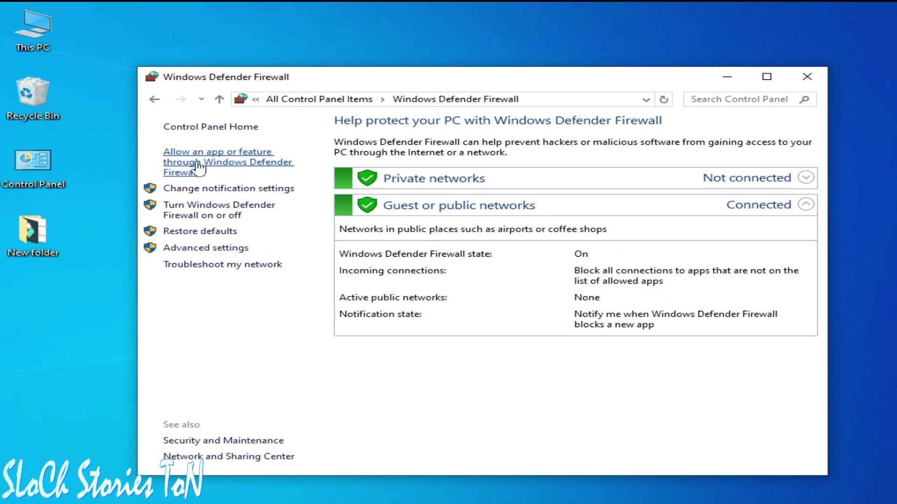
{"action": "left_click", "coordinate": [226, 163]}
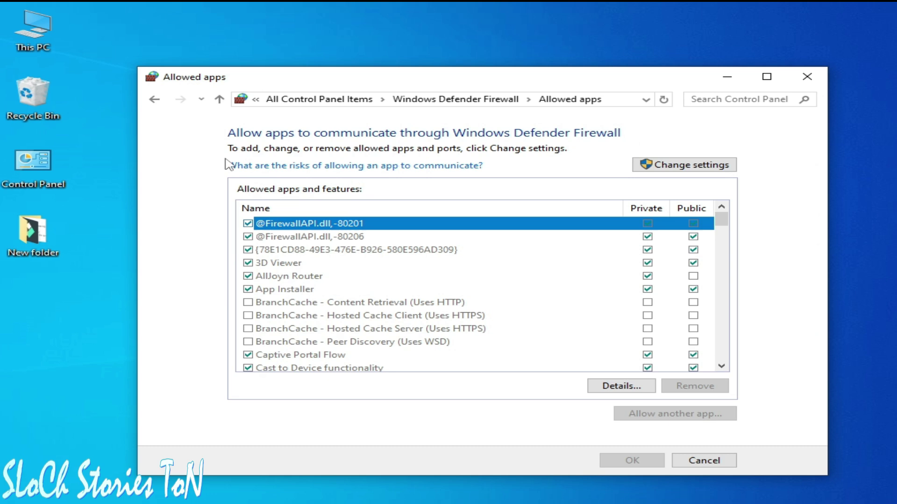
{"action": "left_click", "coordinate": [685, 168]}
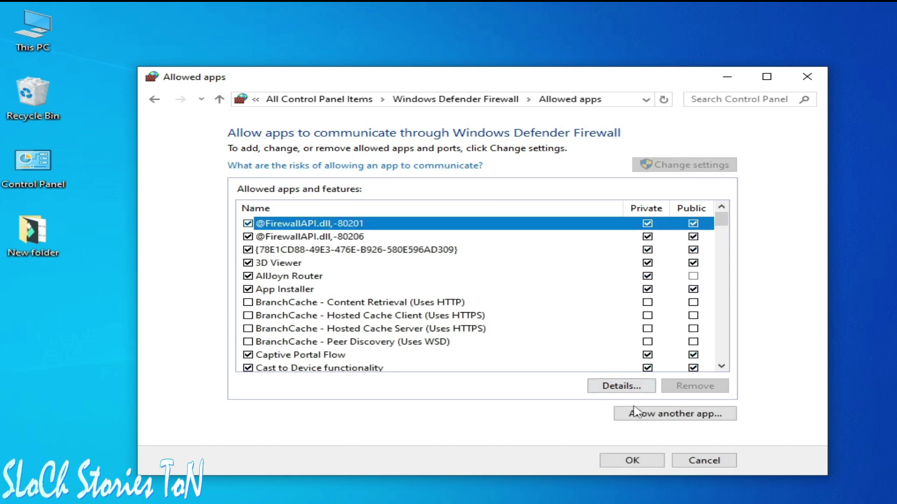
{"action": "left_click", "coordinate": [675, 415]}
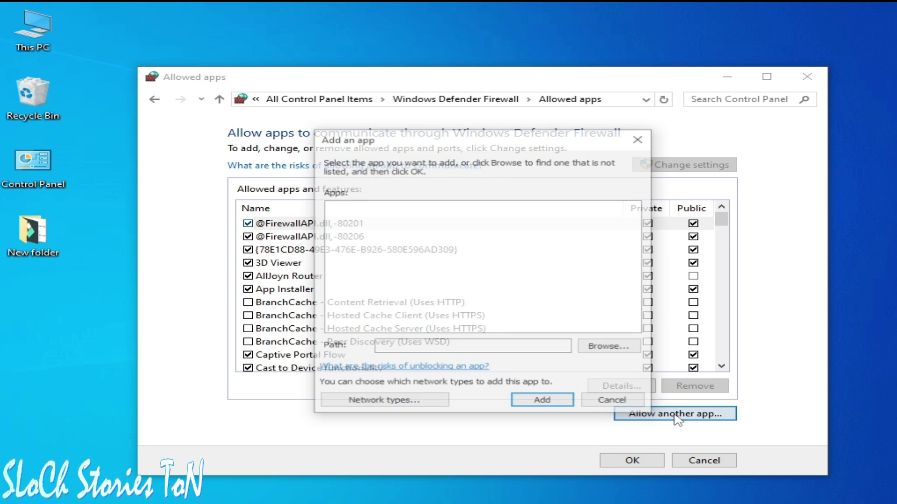
{"action": "left_click", "coordinate": [611, 350]}
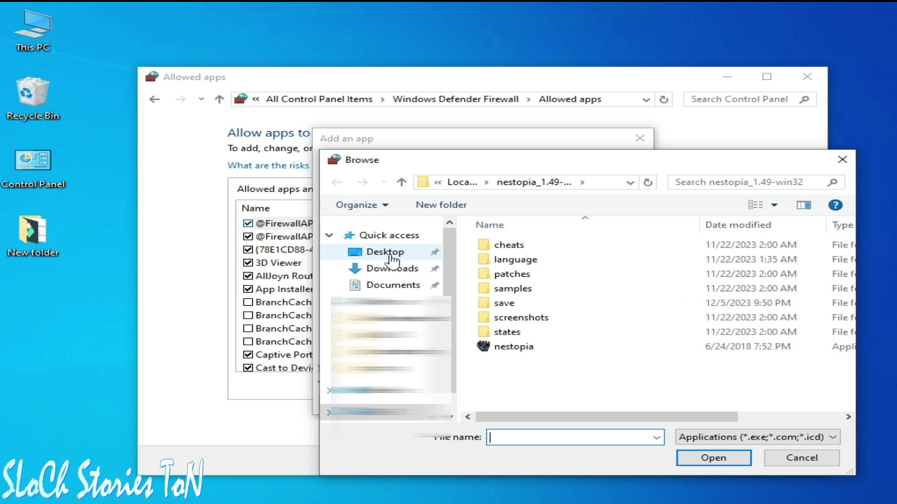
Browse from Desktop's New folder to the nestopia shortcut's real file location.
{"action": "left_click", "coordinate": [392, 254]}
{"action": "left_click", "coordinate": [525, 275]}
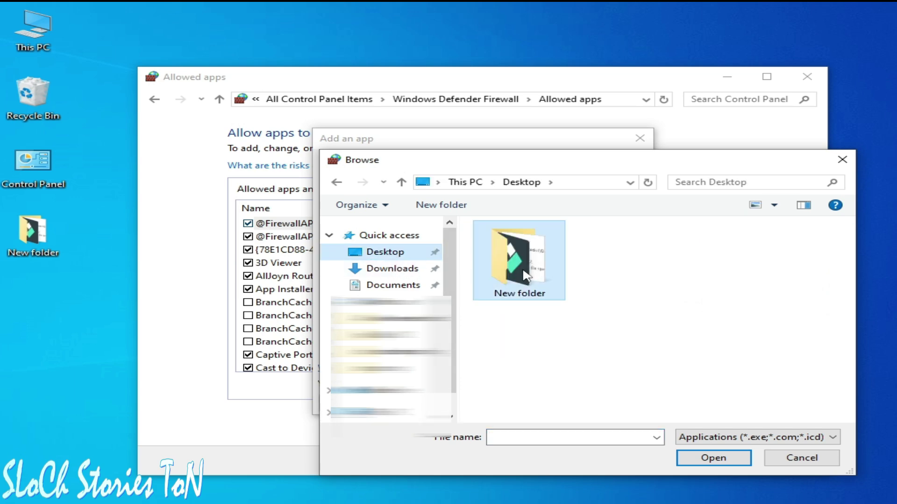
{"action": "double_click", "coordinate": [524, 276]}
{"action": "left_click", "coordinate": [524, 278]}
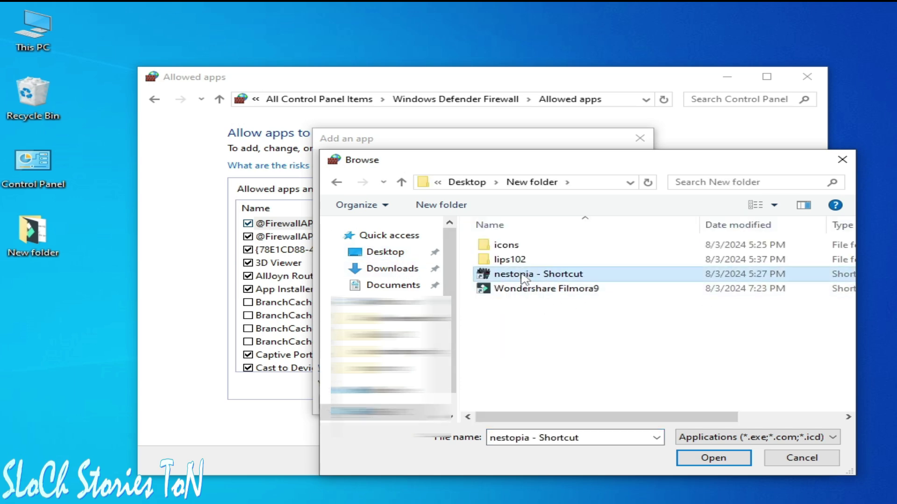
{"action": "right_click", "coordinate": [524, 279]}
{"action": "left_click", "coordinate": [600, 196]}
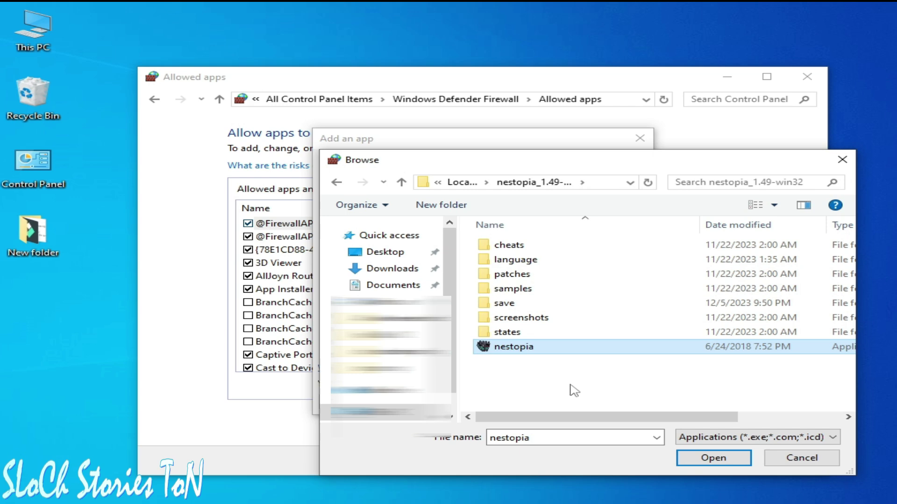
{"action": "mouse_move", "coordinate": [556, 417]}
{"action": "left_mouse_down"}
{"action": "mouse_move", "coordinate": [663, 417]}
{"action": "mouse_move", "coordinate": [555, 417]}
{"action": "left_mouse_up"}
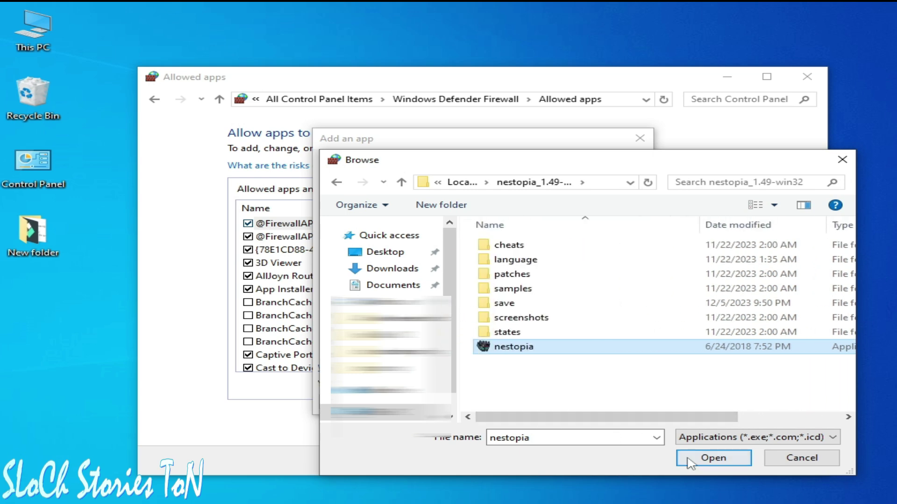
Choose nestopia.exe, add it as a firewall exception, and dismiss the already-listed message.
{"action": "left_click", "coordinate": [689, 459]}
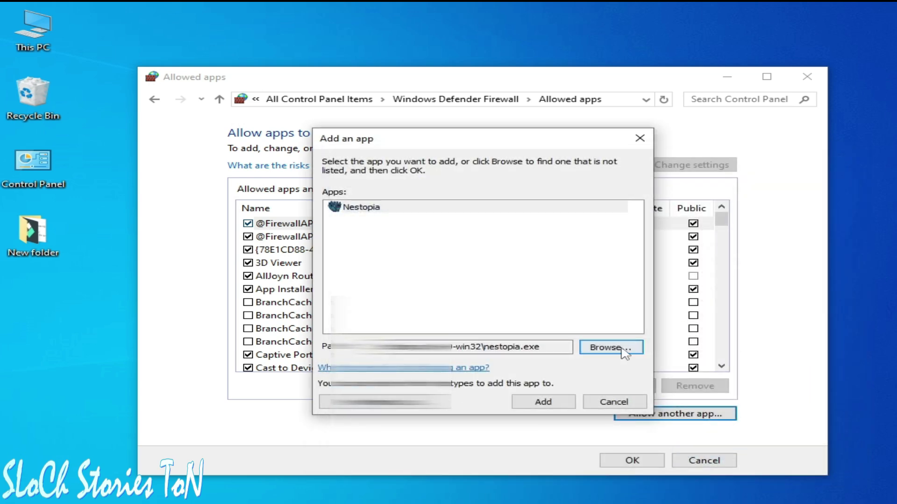
{"action": "left_click", "coordinate": [551, 403]}
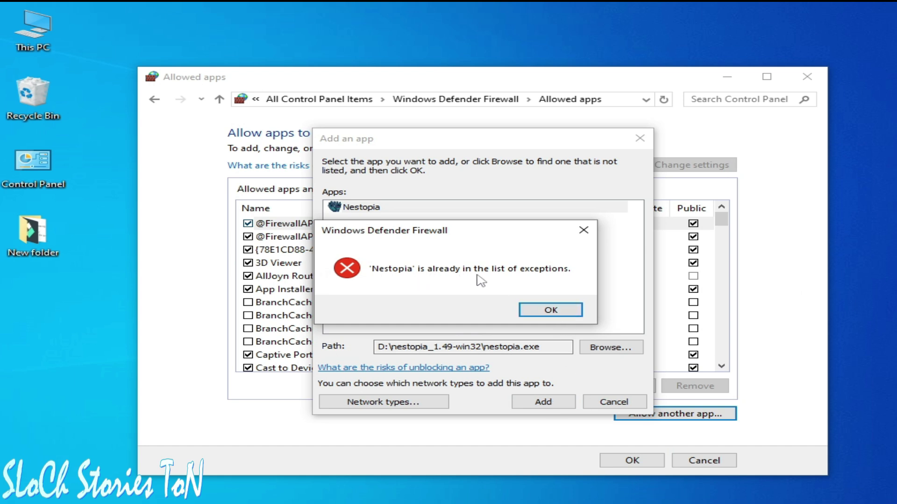
{"action": "left_click", "coordinate": [551, 310]}
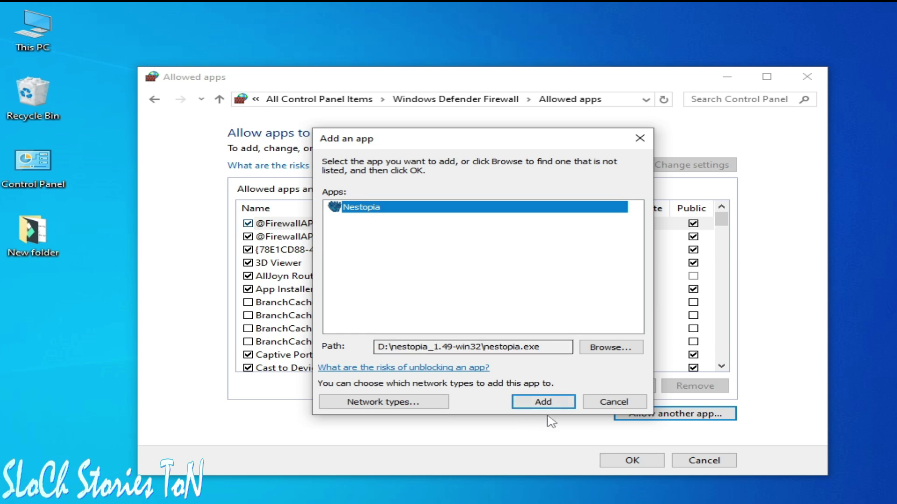
Close the Add an app dialog and scroll the allowed apps list to Nestopia.
{"action": "left_click", "coordinate": [605, 402]}
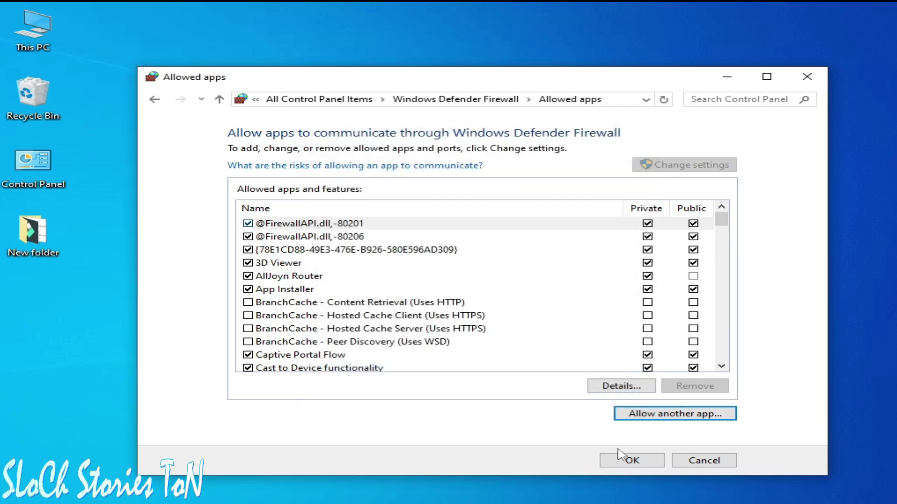
{"action": "left_click_drag", "start_coordinate": [722, 222], "coordinate": [722, 283]}
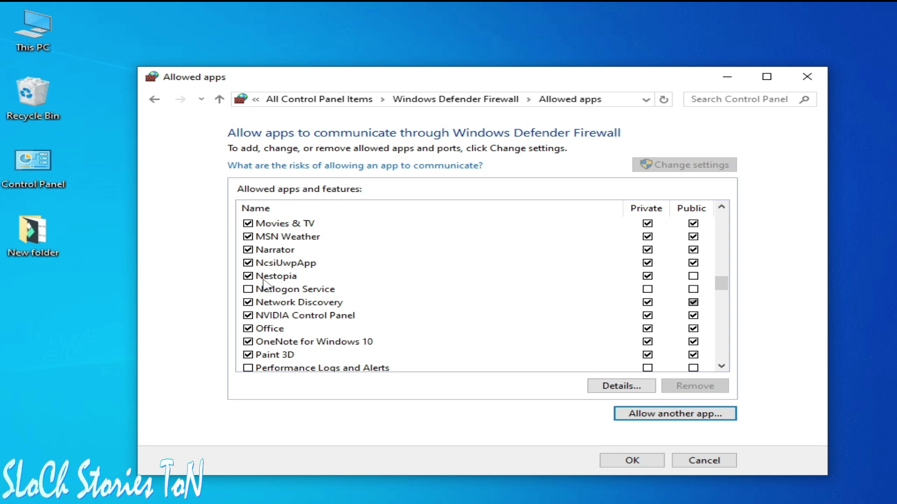